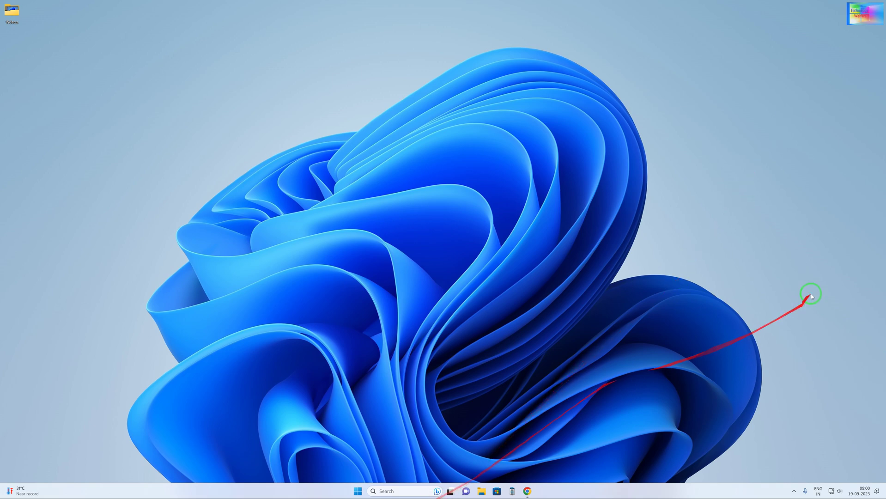
Bring Chrome back and search for 'google' from the address bar.
click(526, 492)
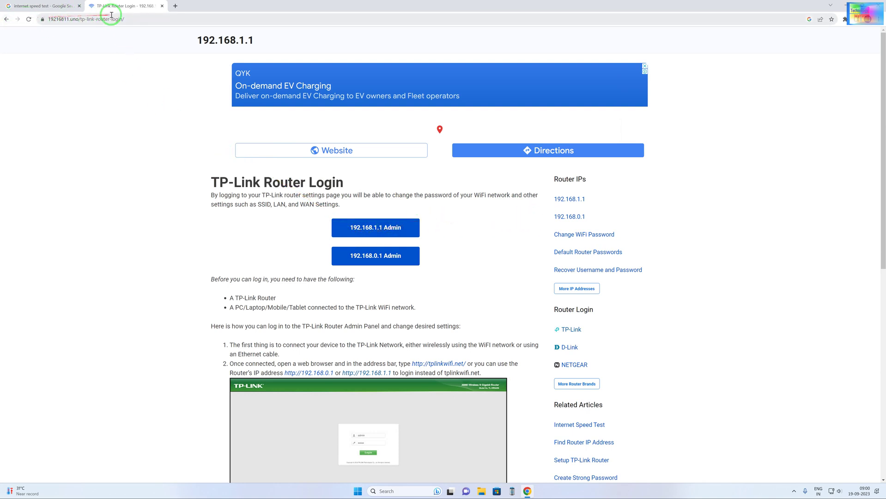
click(124, 20)
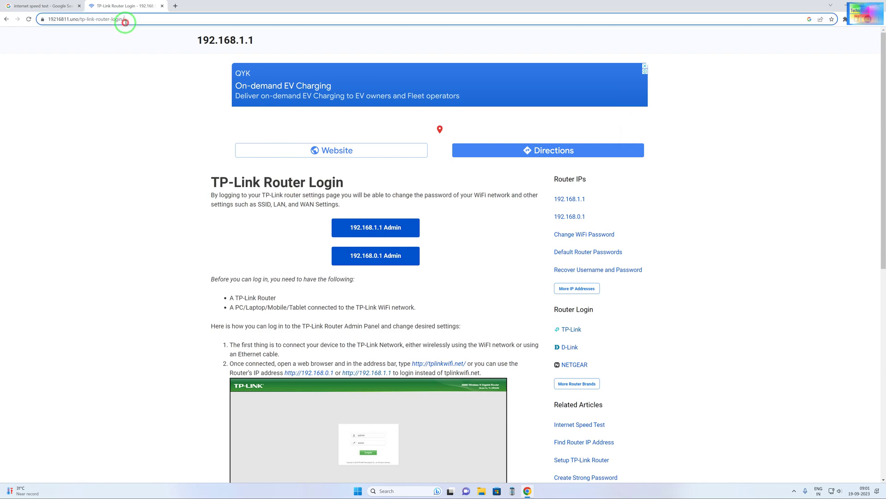
key(BackSpace)
text(google)
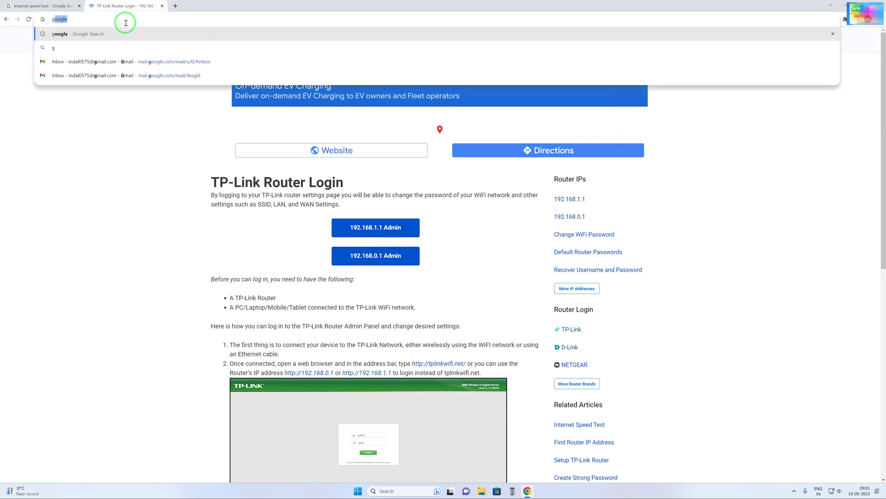
key(Return)
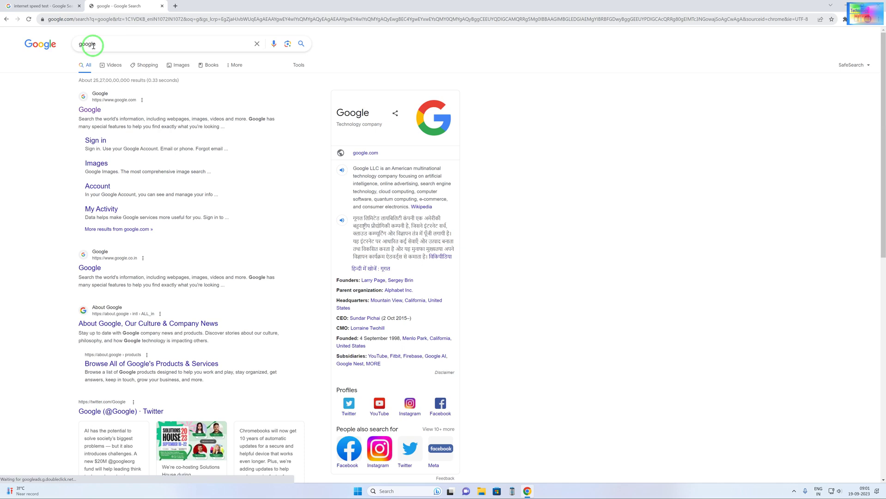
Replace the query and search for 'tplink' using the address bar suggestion.
click(125, 44)
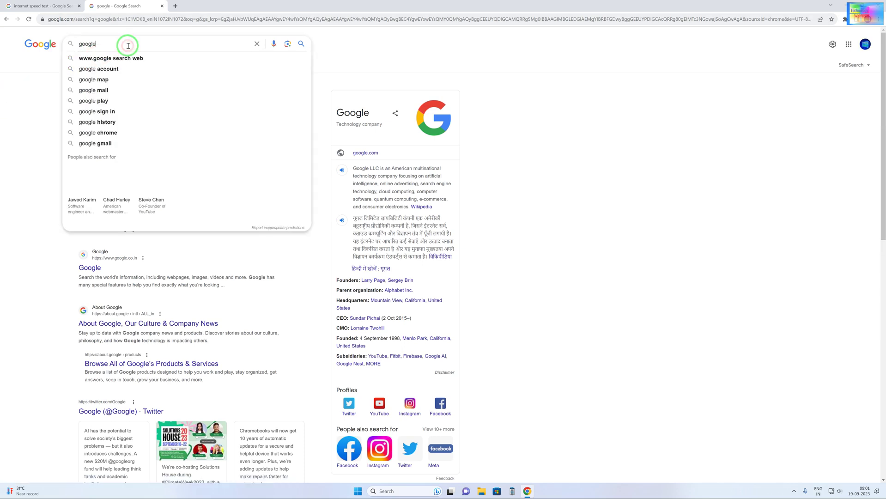
key(BackSpace)
key(BackSpace)
key(BackSpace)
key(BackSpace)
key(BackSpace)
key(BackSpace)
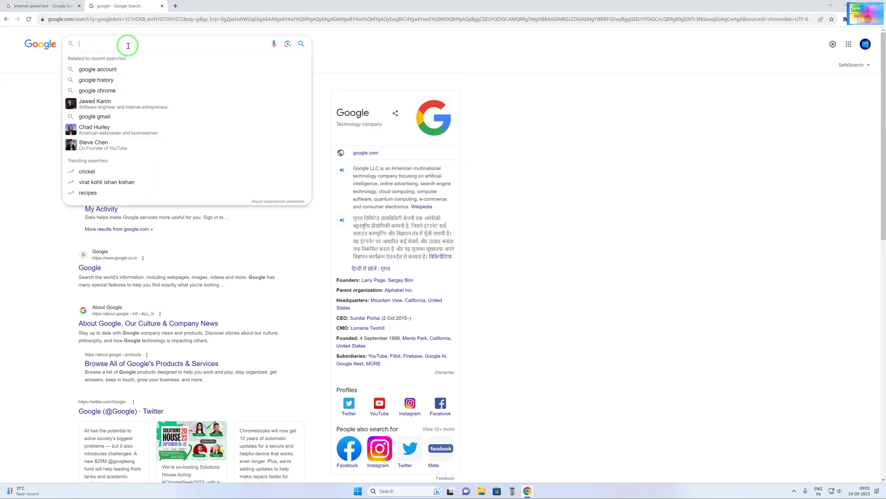
text(tp link router)
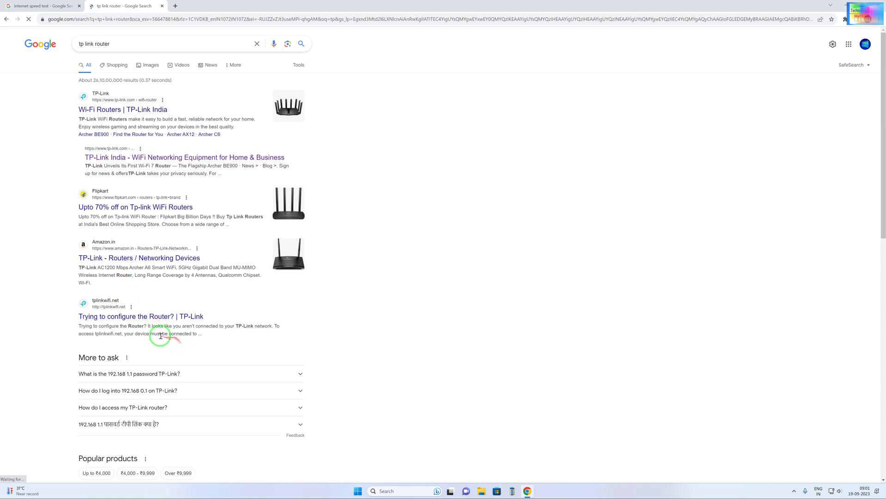
scroll(160, 335, down, 3)
scroll(160, 336, up, 3)
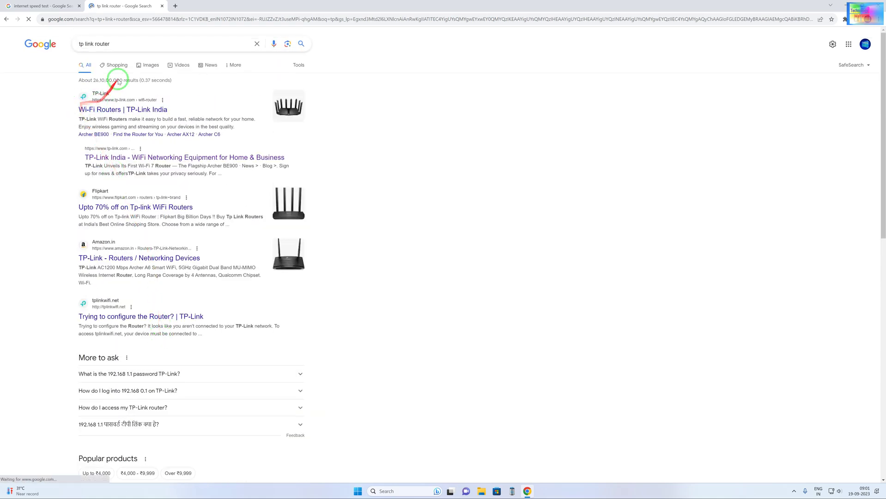
click(132, 17)
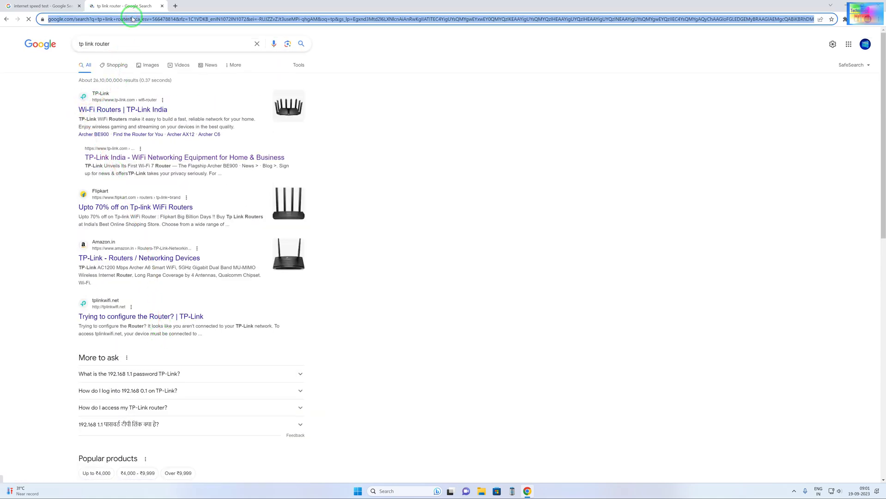
key(BackSpace)
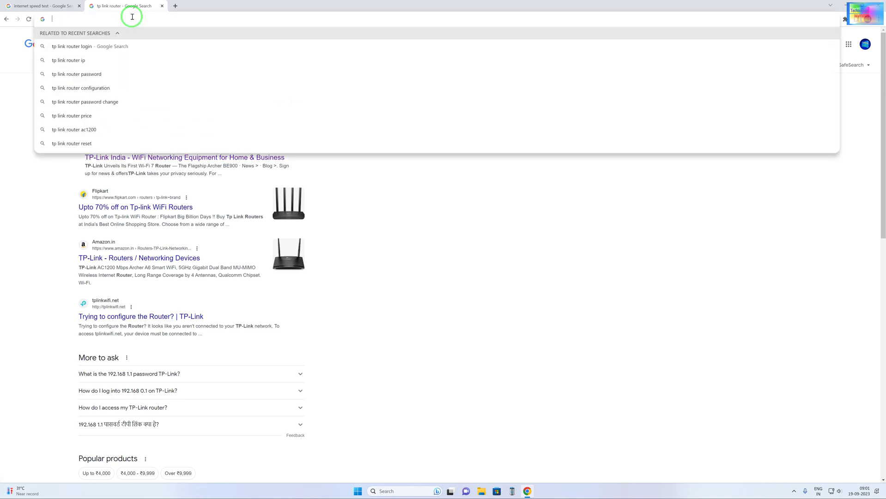
text(tplink)
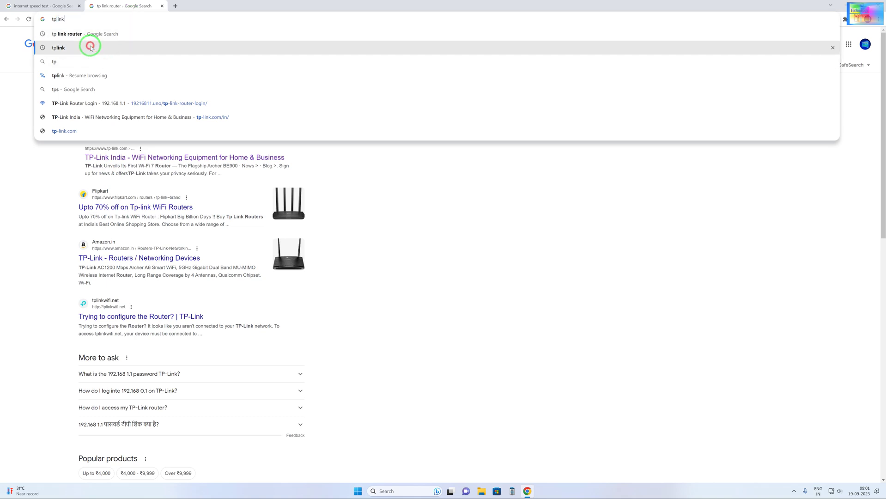
click(113, 47)
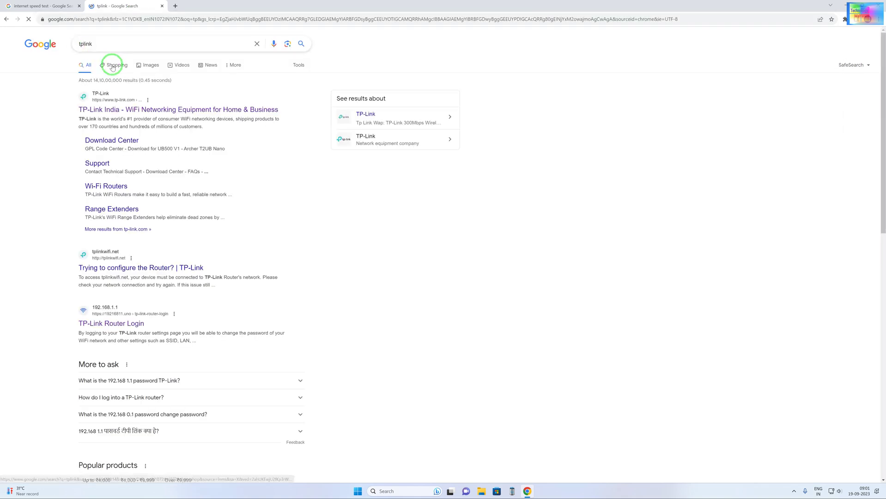
click(110, 268)
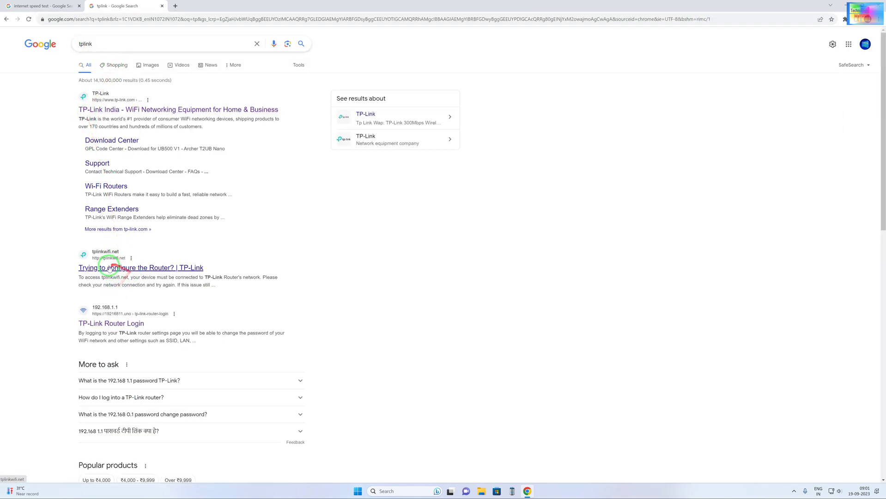
Open the TP-Link Router Login result and go to the 192.168.1.1 admin page.
click(117, 324)
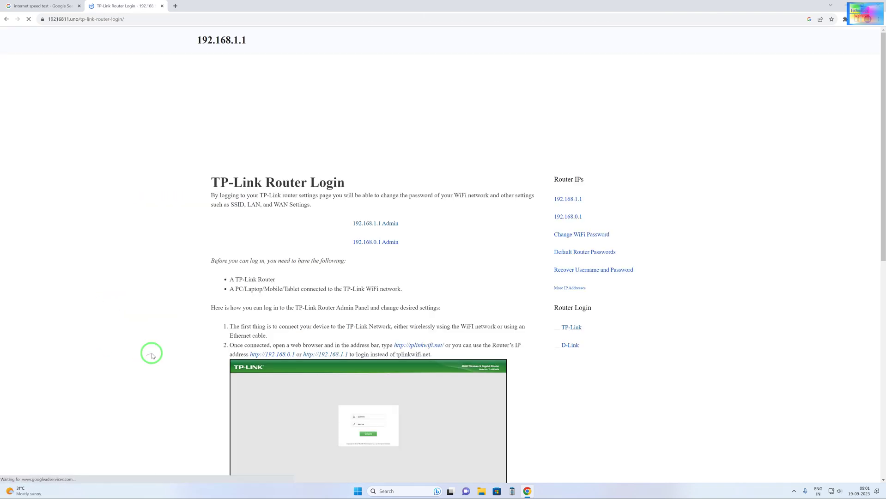
click(383, 230)
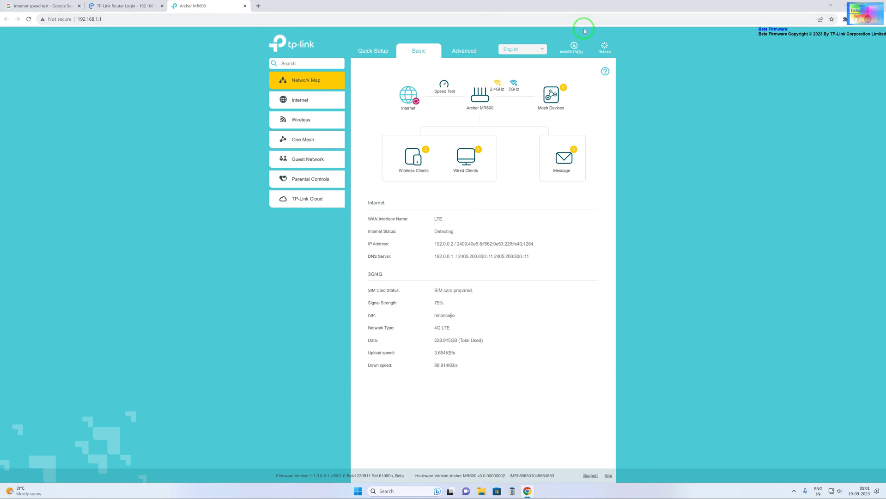
In Internet settings, keep Network Mode at 4G Only and select the JIO-4G(default:1) profile.
click(316, 100)
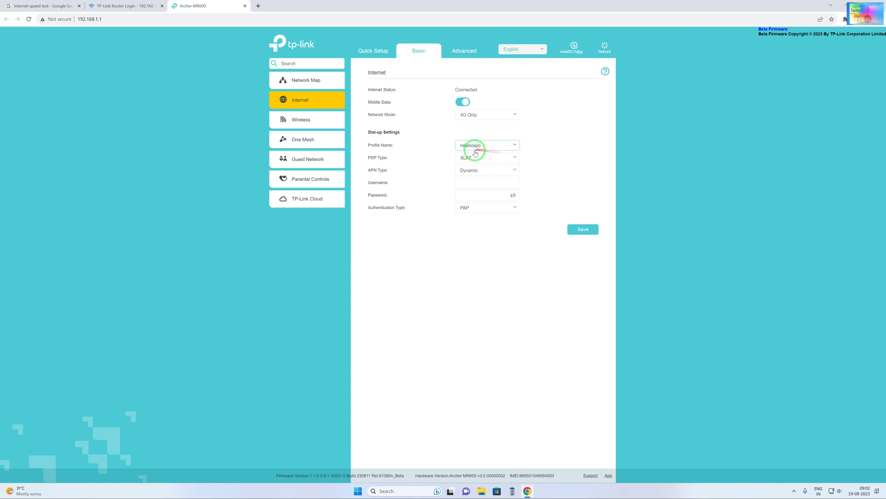
click(468, 158)
click(603, 158)
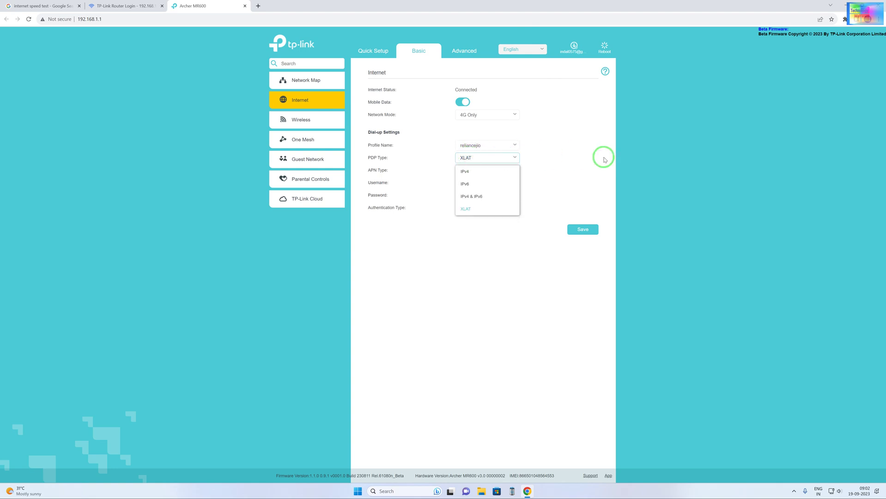
click(504, 114)
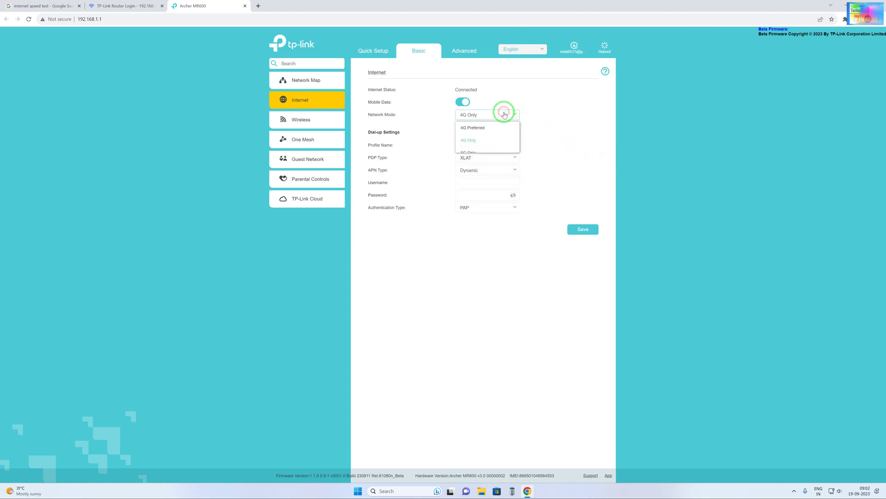
click(563, 122)
click(504, 115)
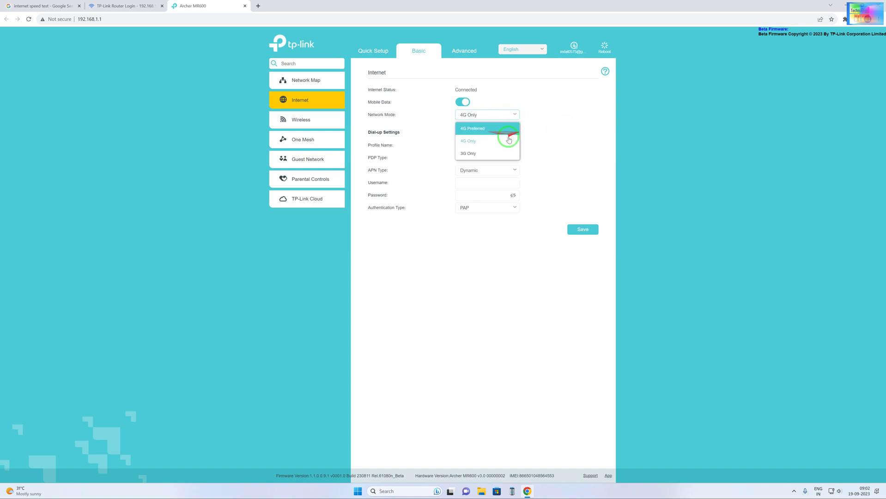
click(468, 141)
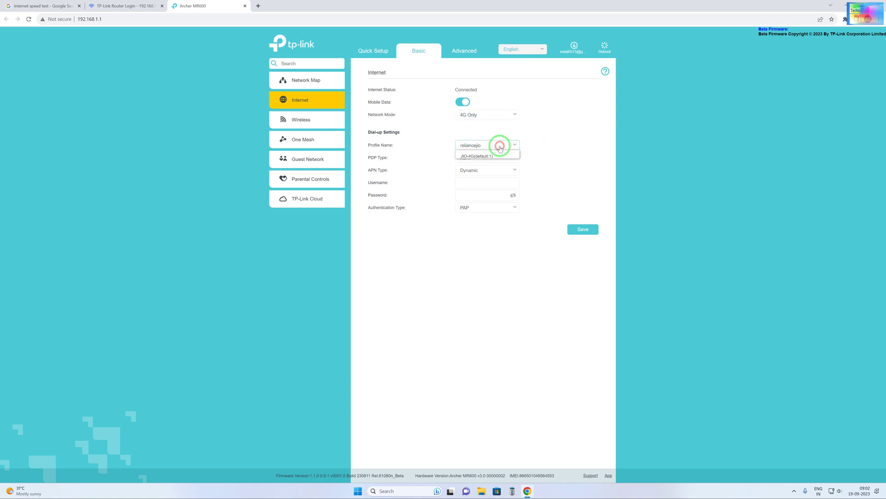
click(472, 161)
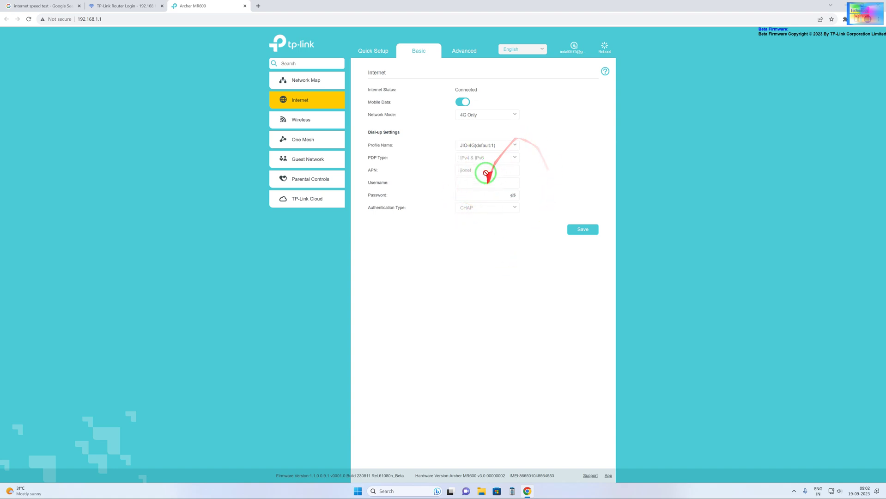
click(494, 149)
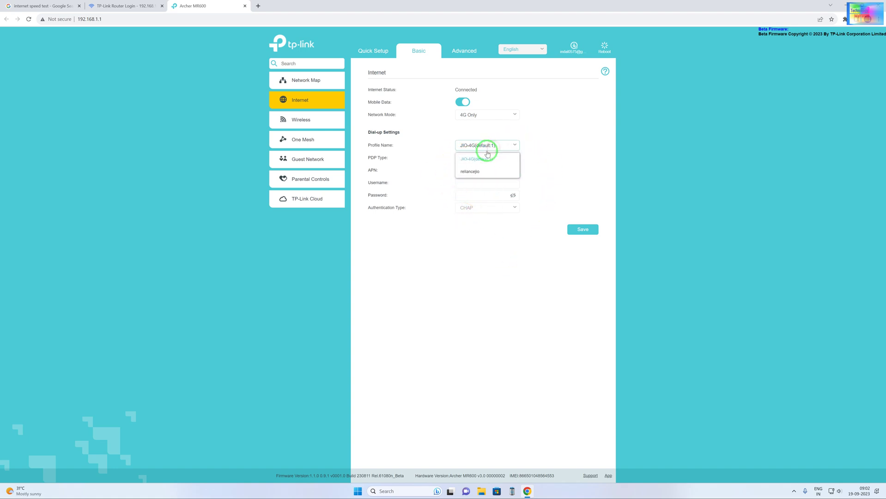
Switch the dial-up profile to reliancejio, keeping APN type Dynamic and PAP authentication.
click(470, 170)
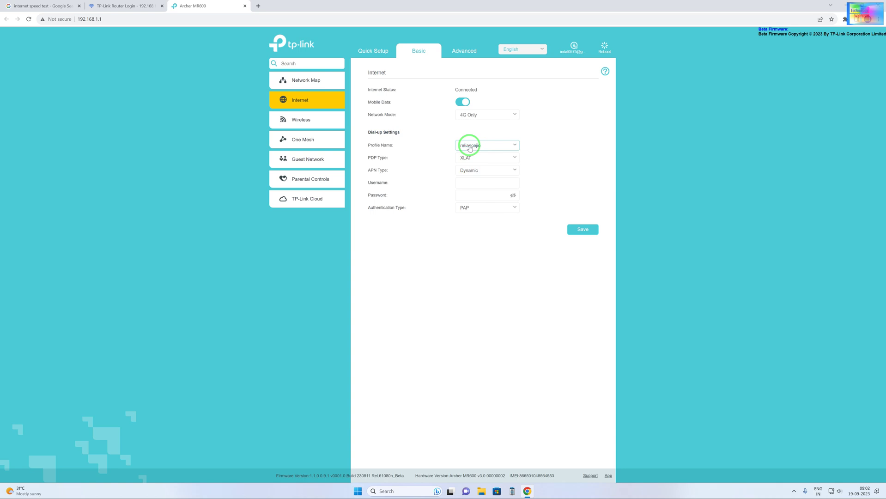
click(504, 170)
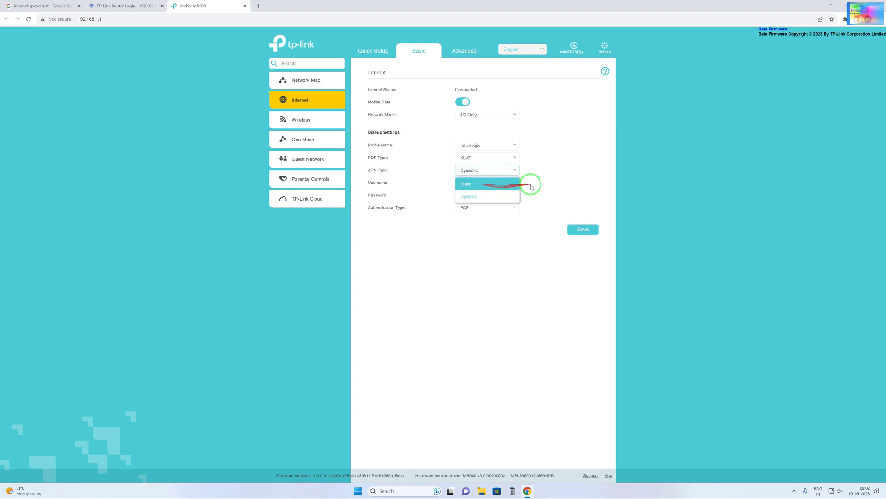
click(551, 178)
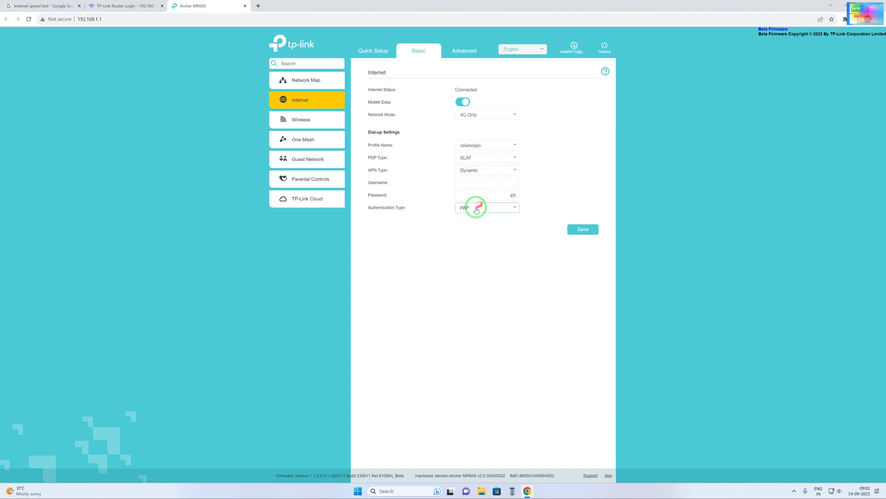
click(476, 208)
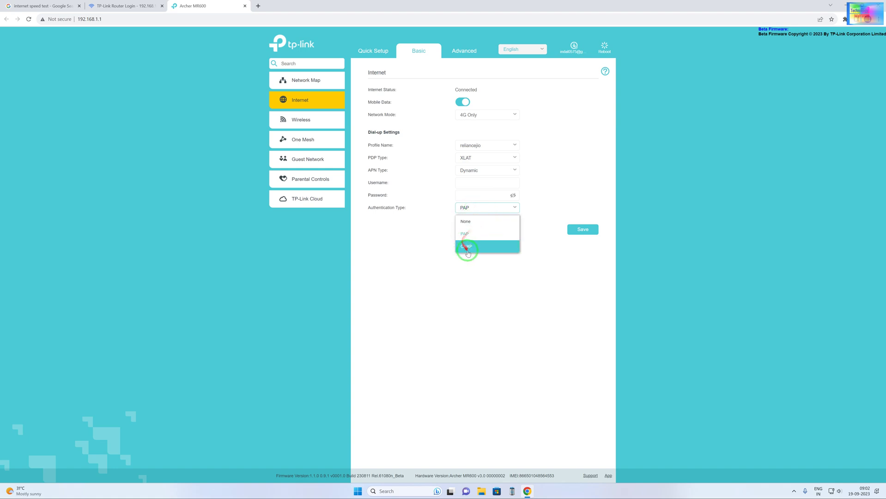
click(560, 174)
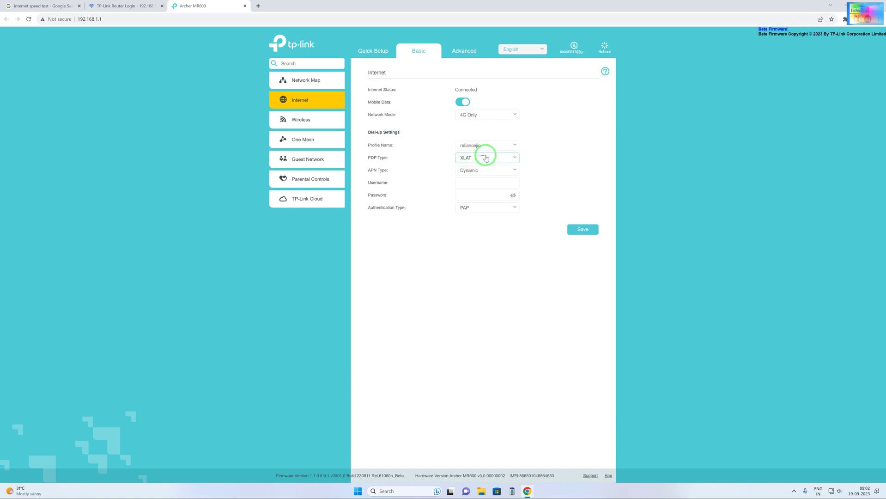
Save the dial-up settings and confirm the PDP type stays XLAT.
drag(491, 149, 469, 144)
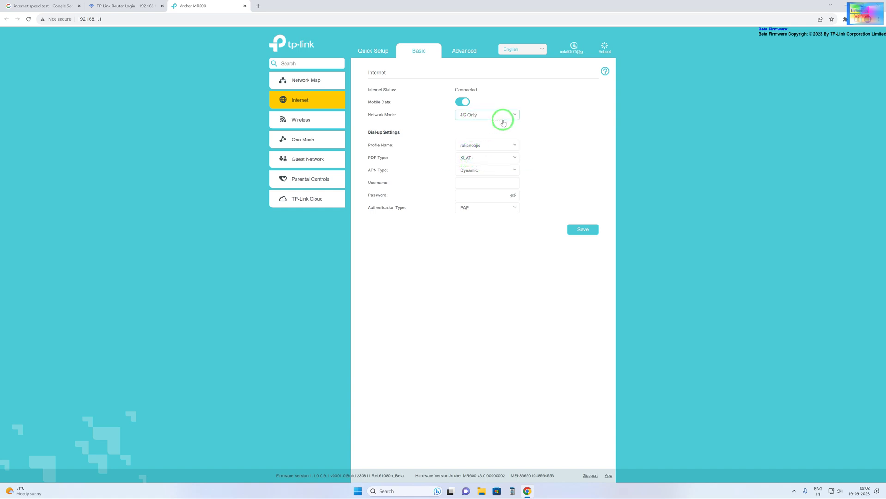
drag(486, 112, 524, 174)
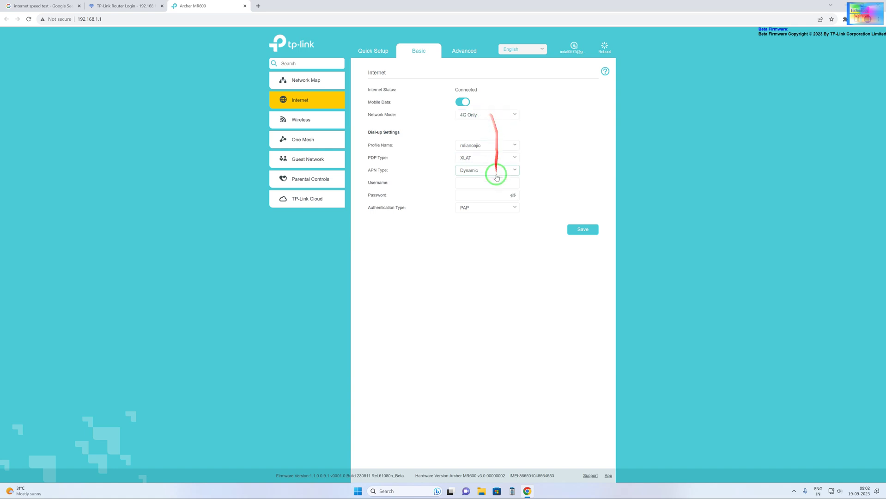
drag(485, 241, 545, 229)
drag(524, 198, 588, 229)
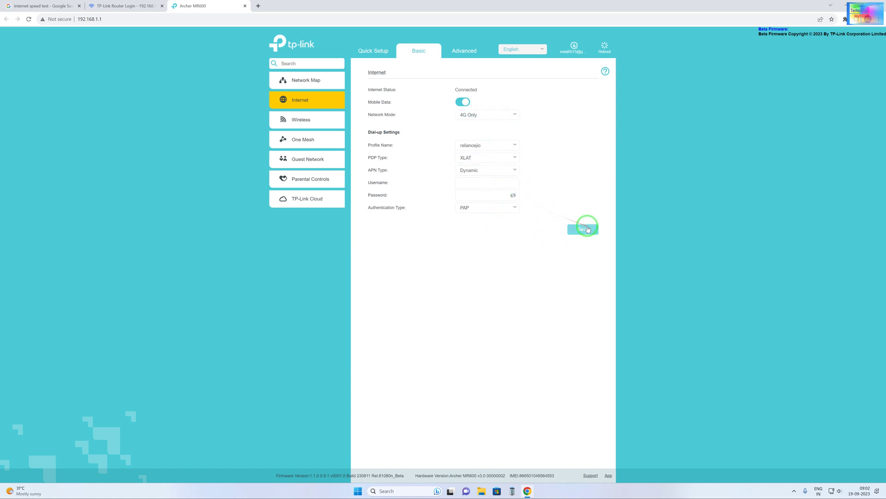
click(583, 229)
drag(497, 165, 427, 107)
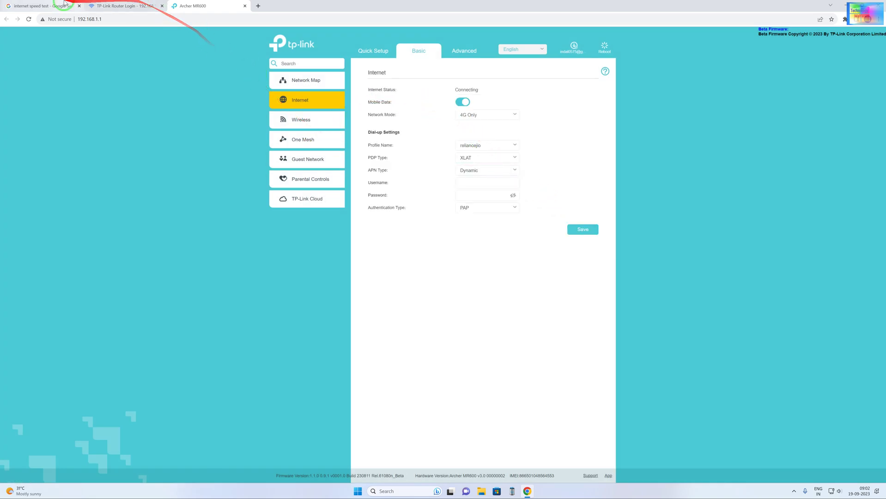
click(501, 158)
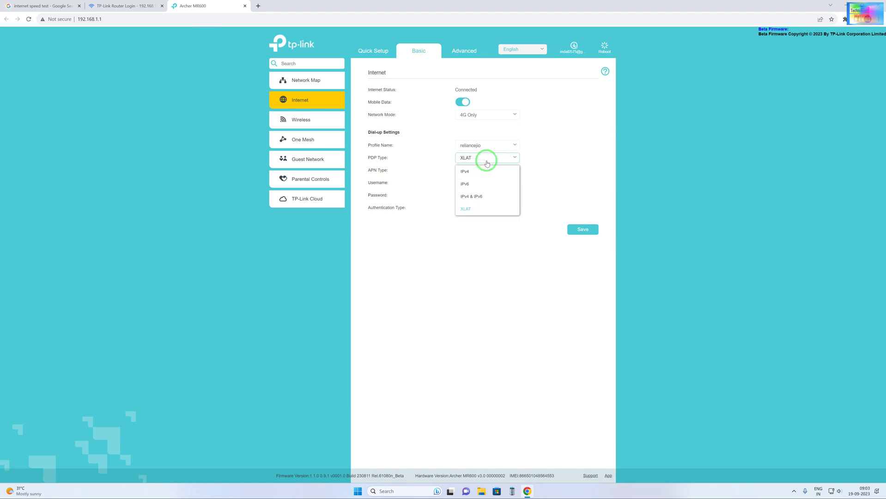
click(431, 237)
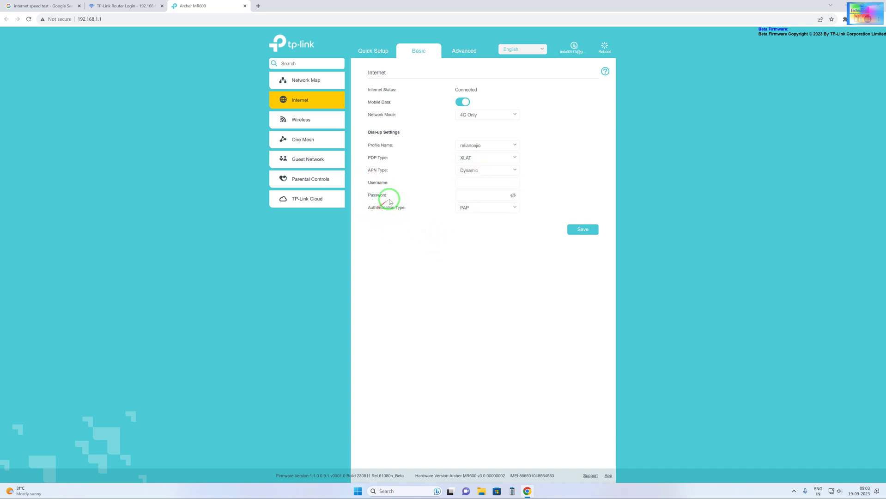
In Advanced view, open System Tools > Firmware Upgrade and cancel the firmware file picker.
click(460, 47)
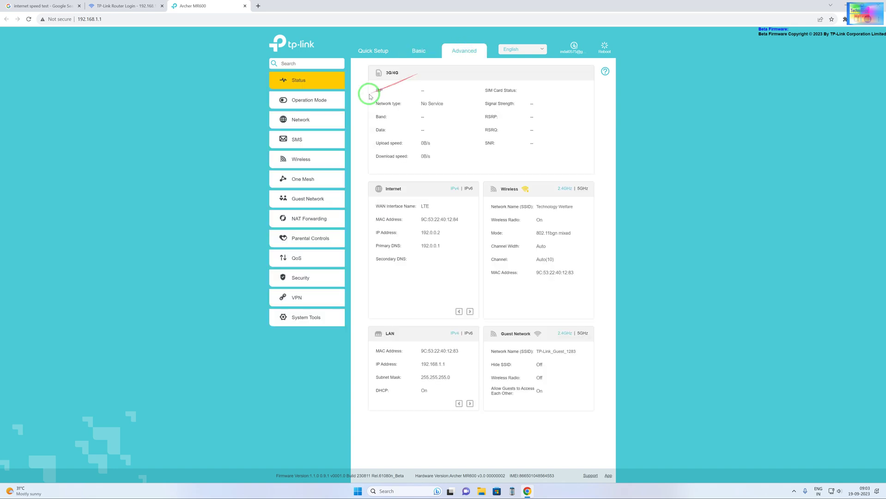
click(323, 320)
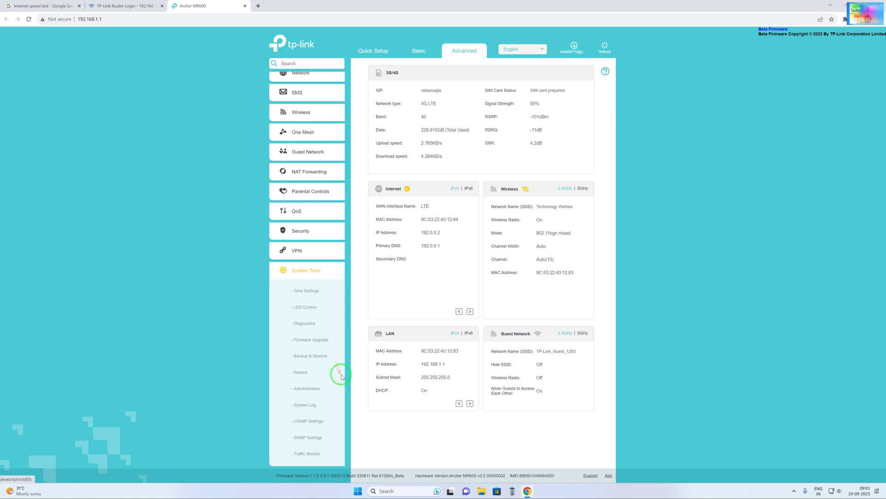
click(319, 340)
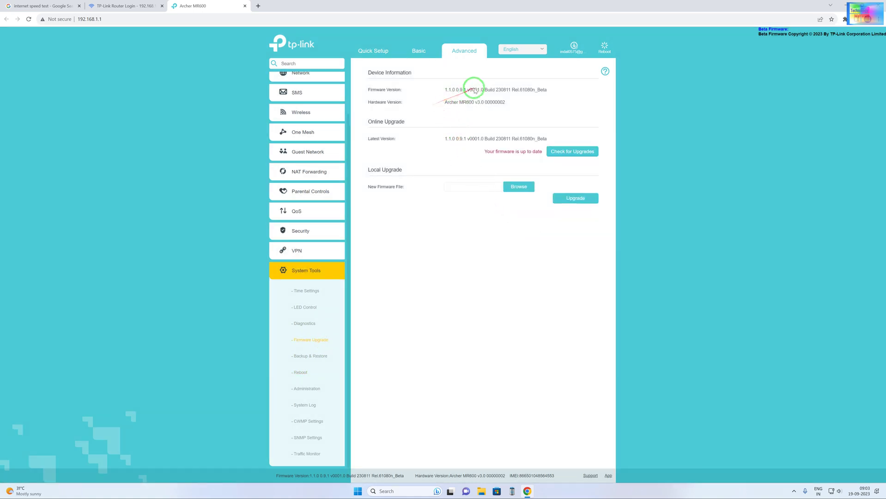
drag(523, 92, 551, 90)
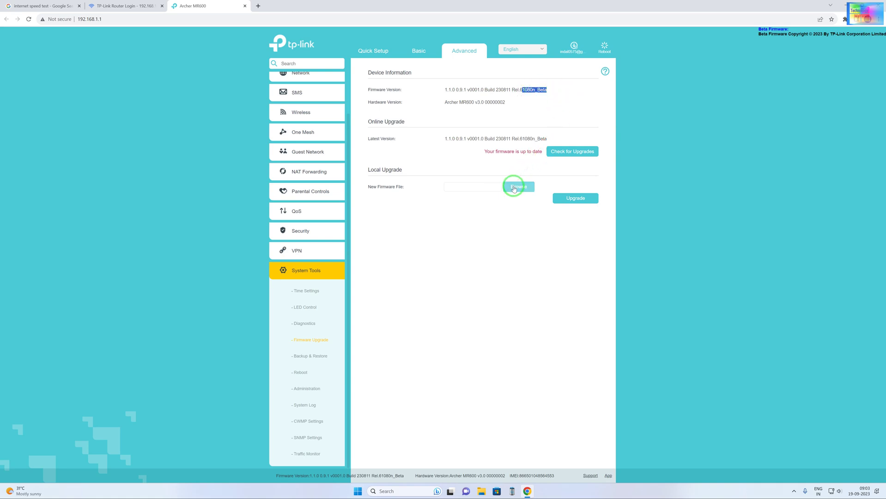
click(514, 187)
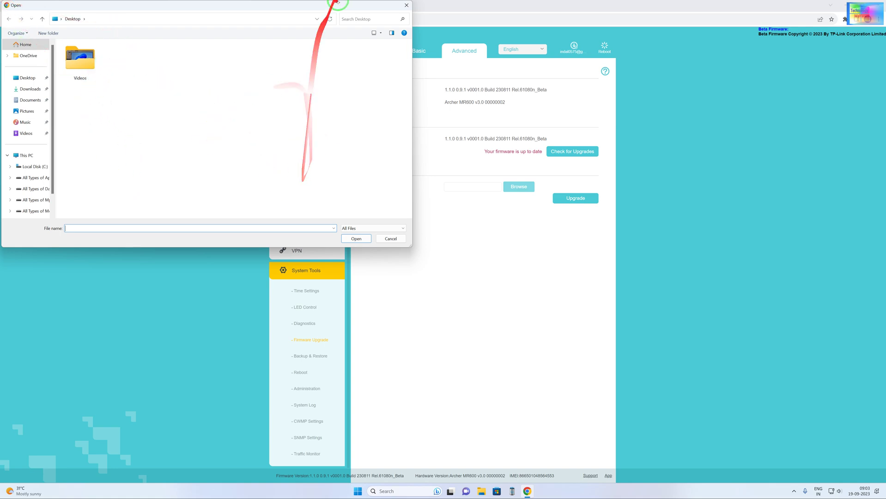
click(406, 6)
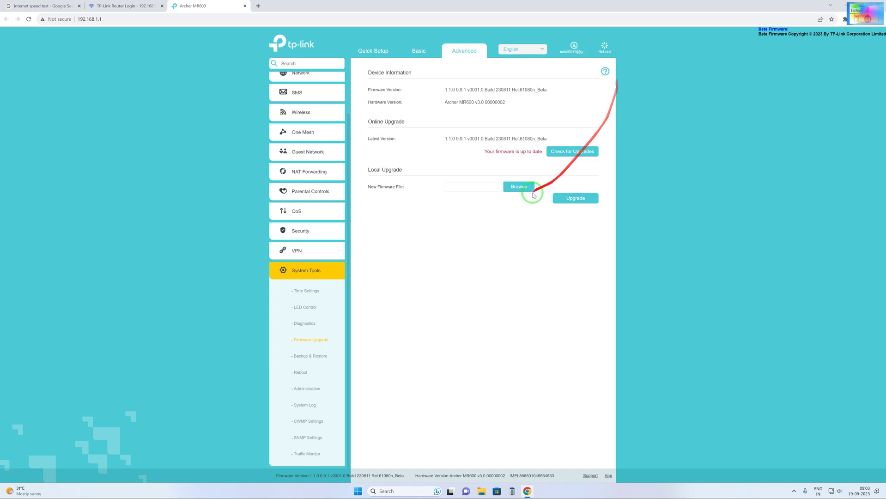
Open Advanced Network > Internet WAN settings and toggle Data Roaming.
scroll(298, 95, up, 2)
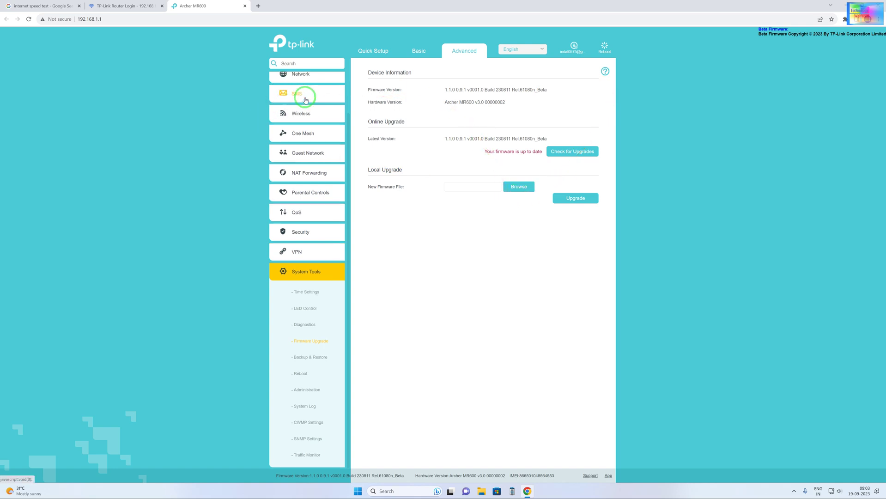
click(313, 113)
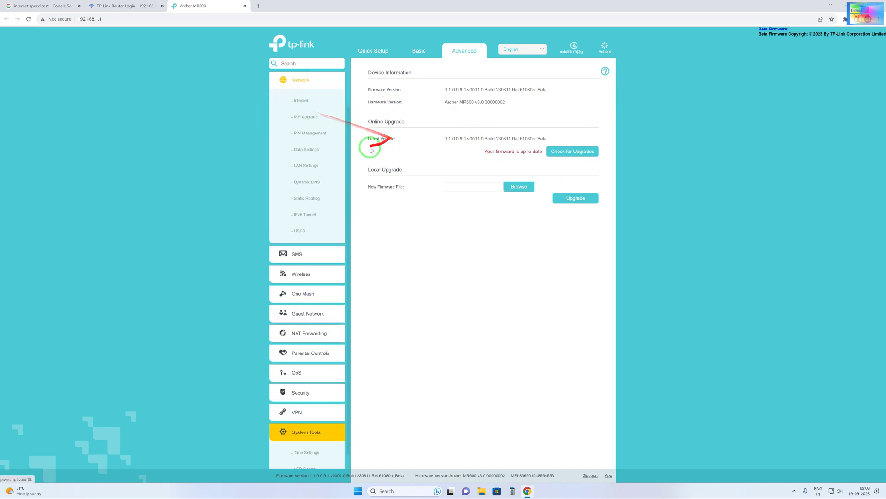
click(310, 99)
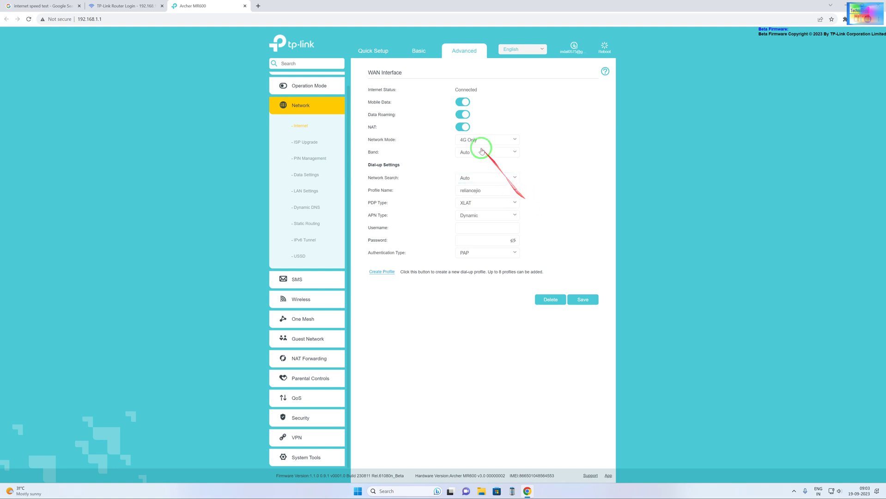
click(463, 114)
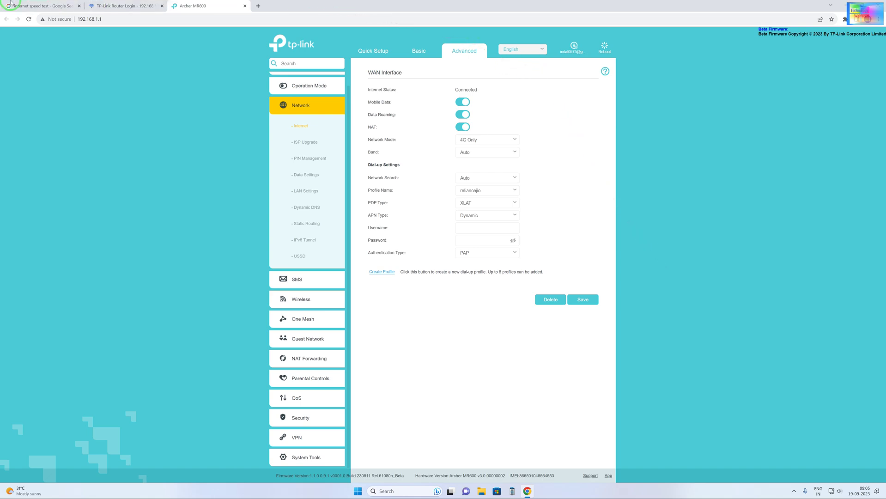
Start Google's internet speed test from the search results tab.
click(28, 5)
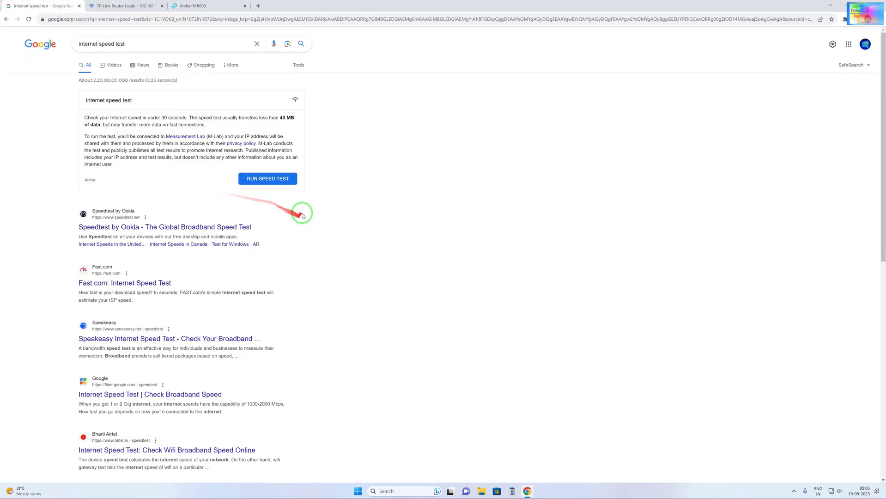
click(259, 179)
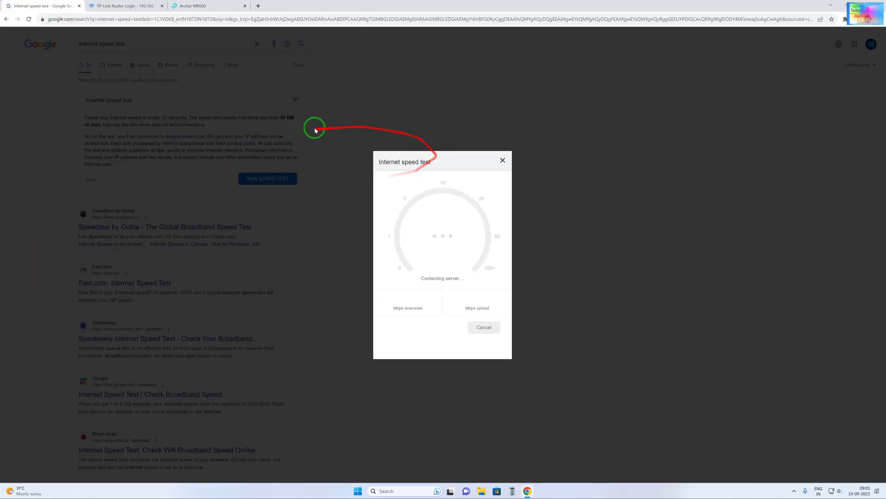